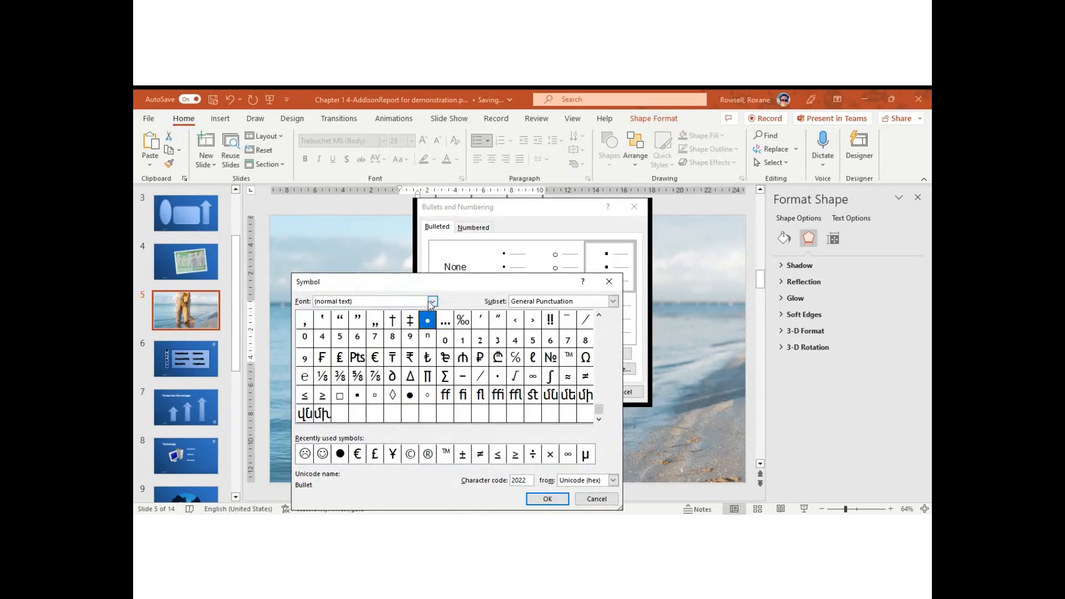
Look through the Wingdings symbols for a custom bullet character
left_click(432, 302)
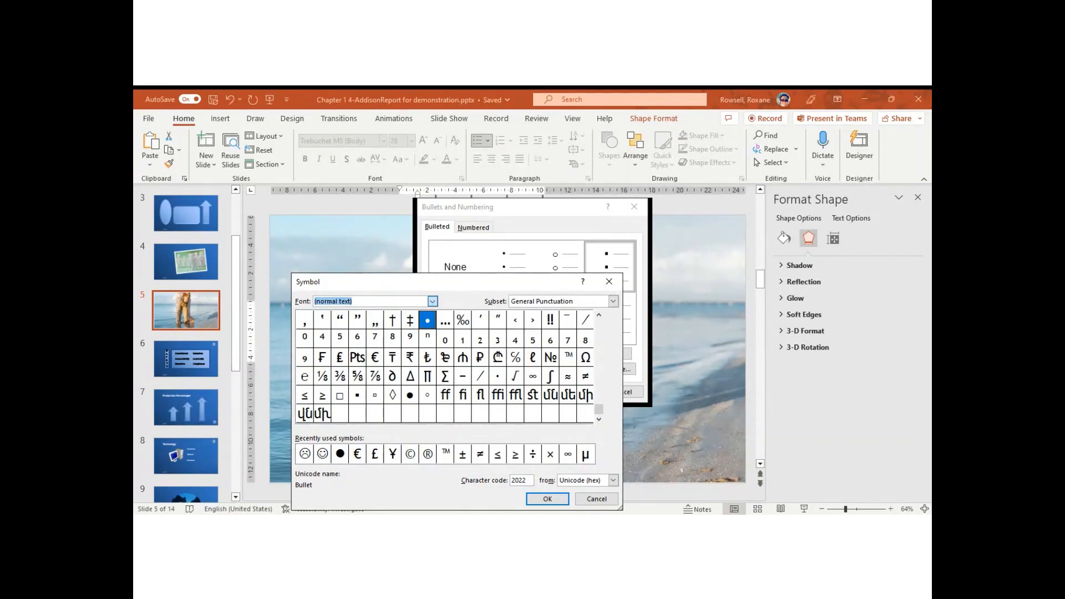
left_click(350, 336)
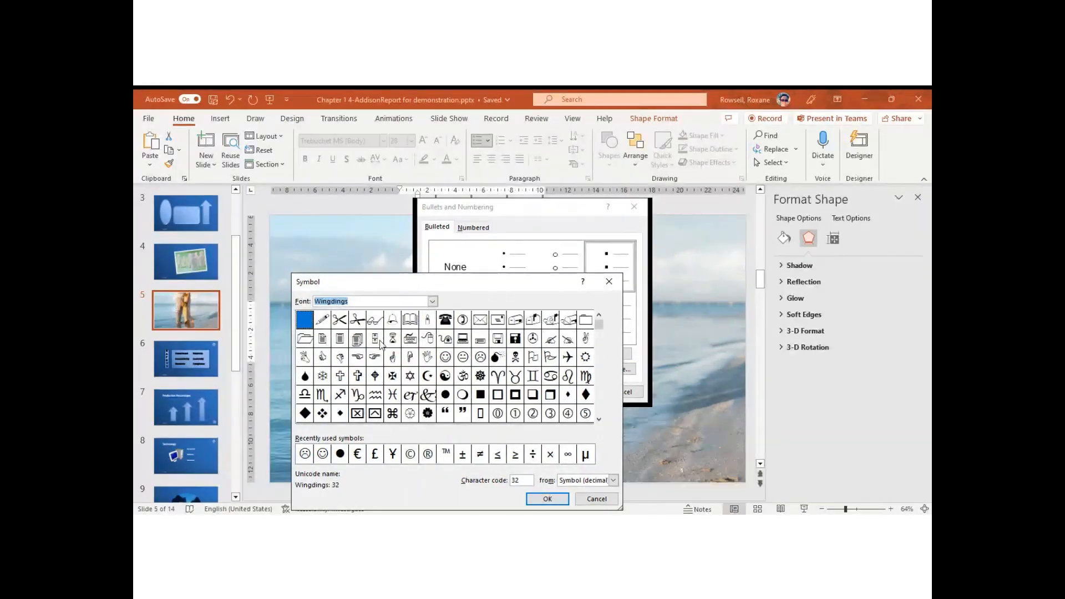
left_click(599, 404)
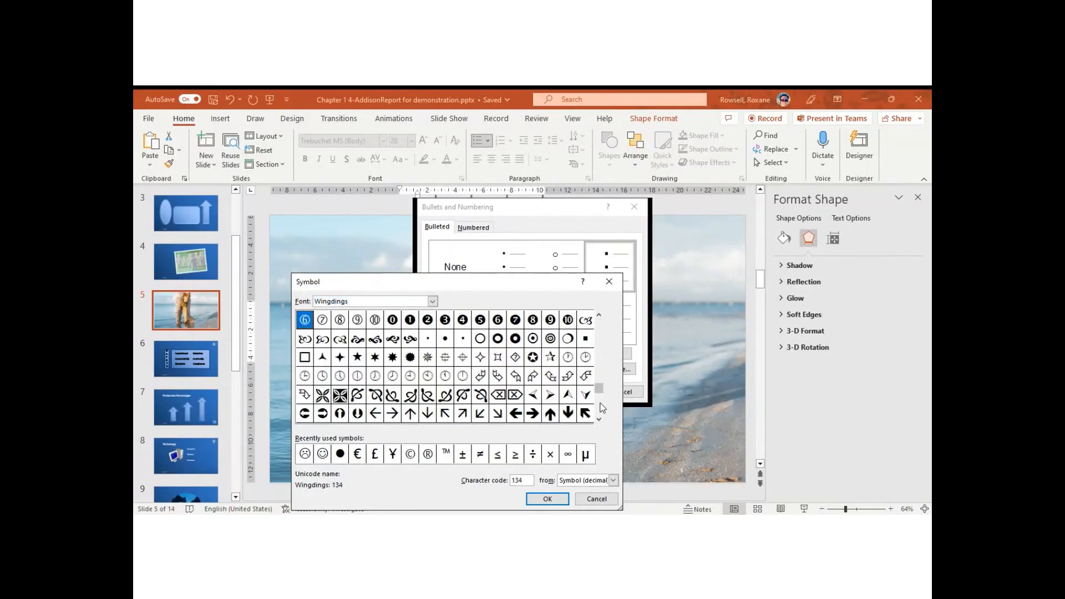
left_click(602, 408)
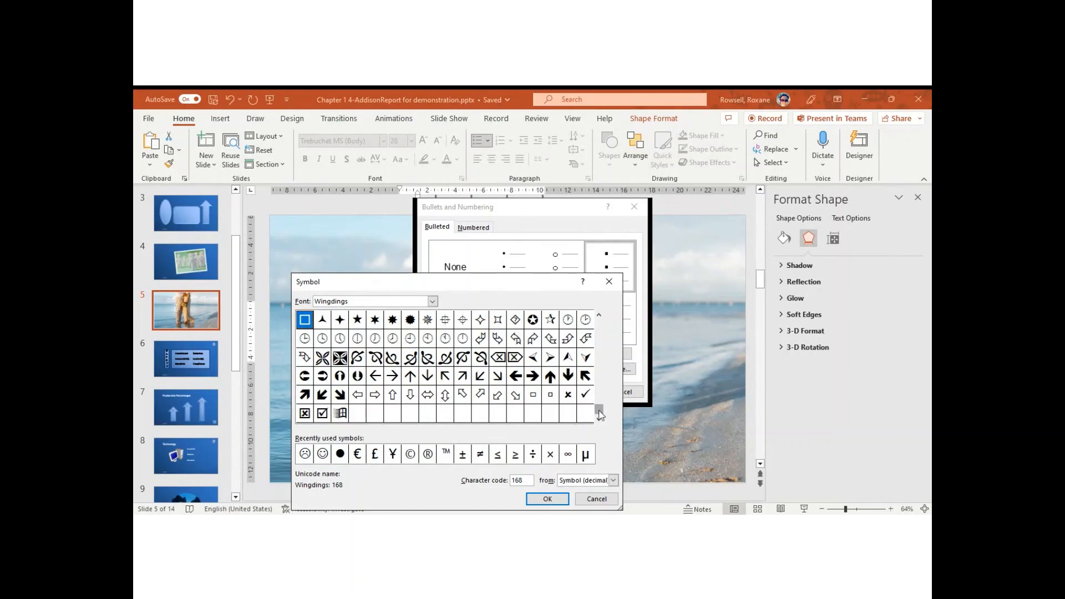
Set the four-item list's bullets to the Wingdings 2 symbol with character code 245
left_click(433, 301)
key("Down")
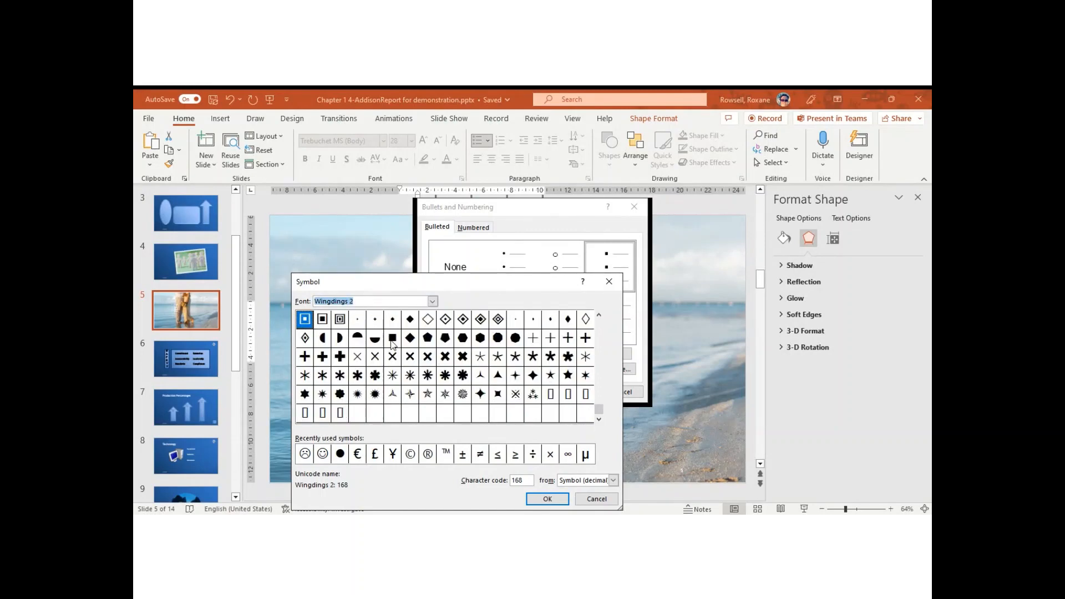
left_click(600, 353)
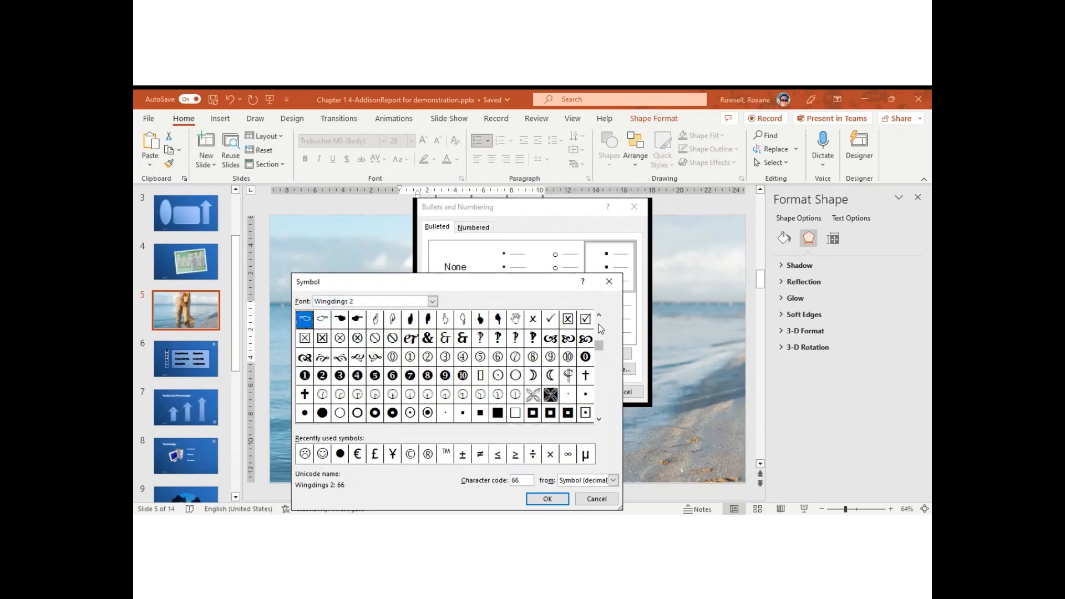
left_click(602, 328)
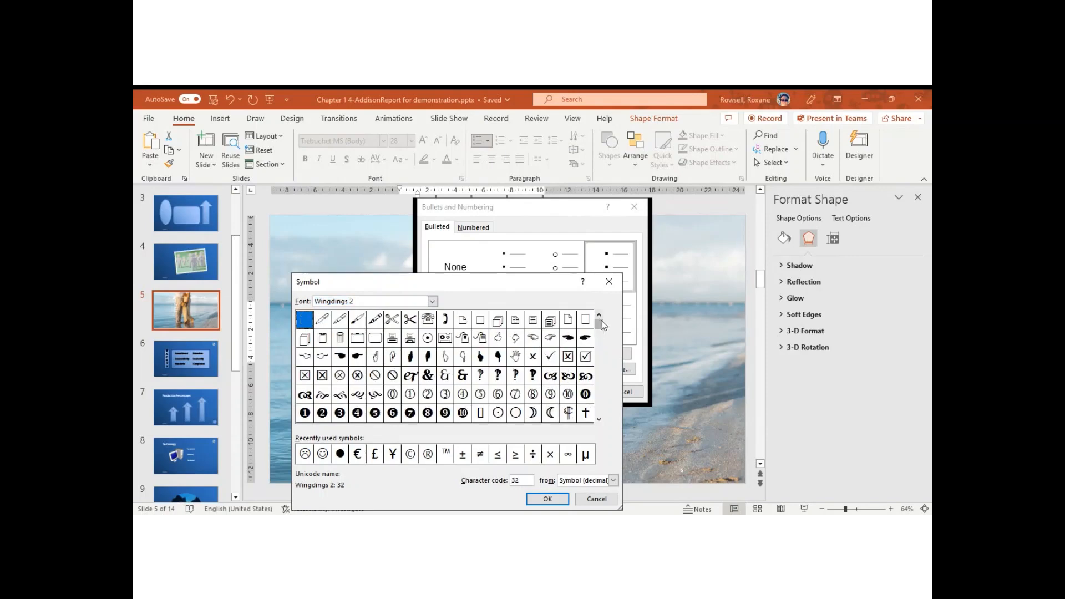
left_click_drag(601, 323, 600, 333)
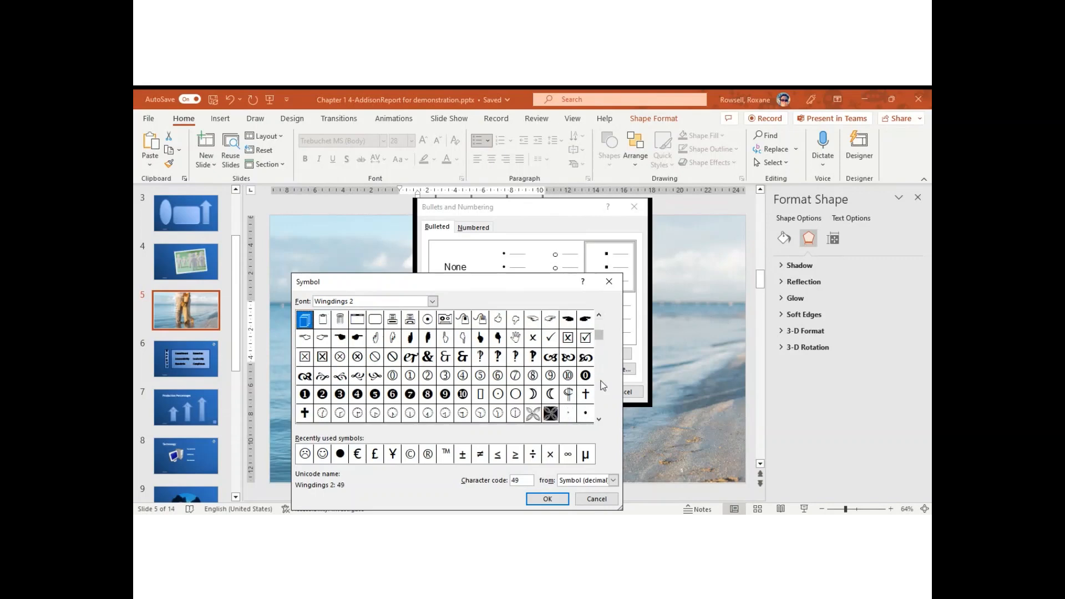
left_click(603, 391)
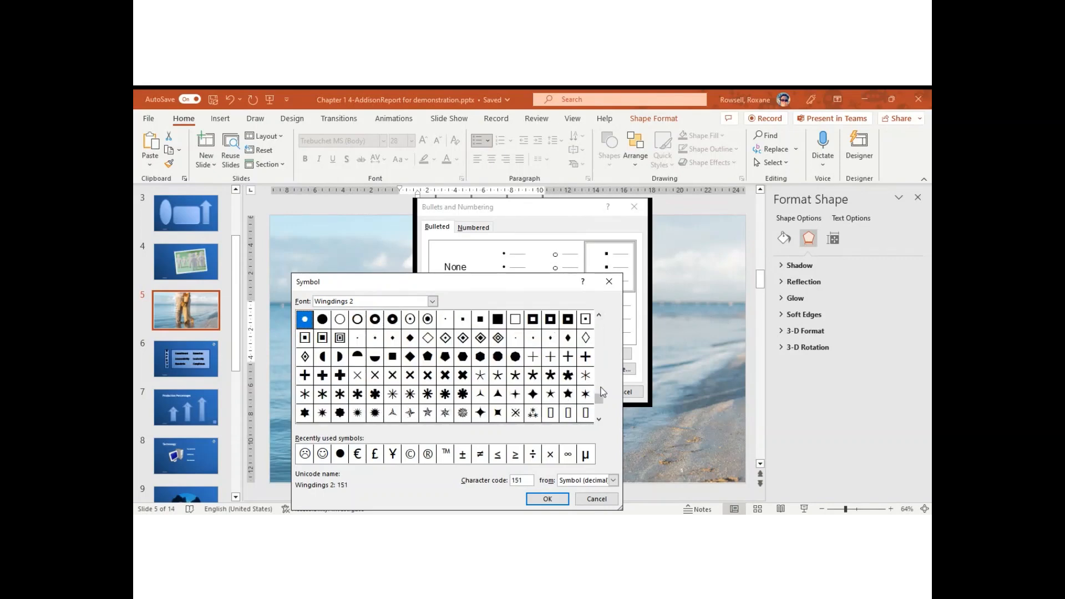
left_click_drag(601, 399, 601, 414)
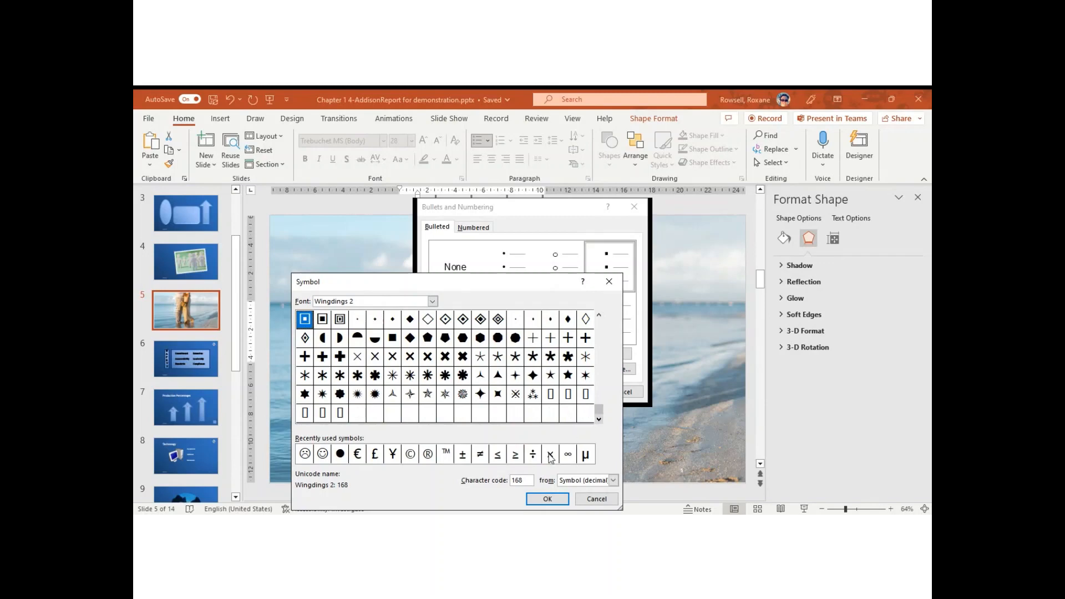
left_click(464, 393)
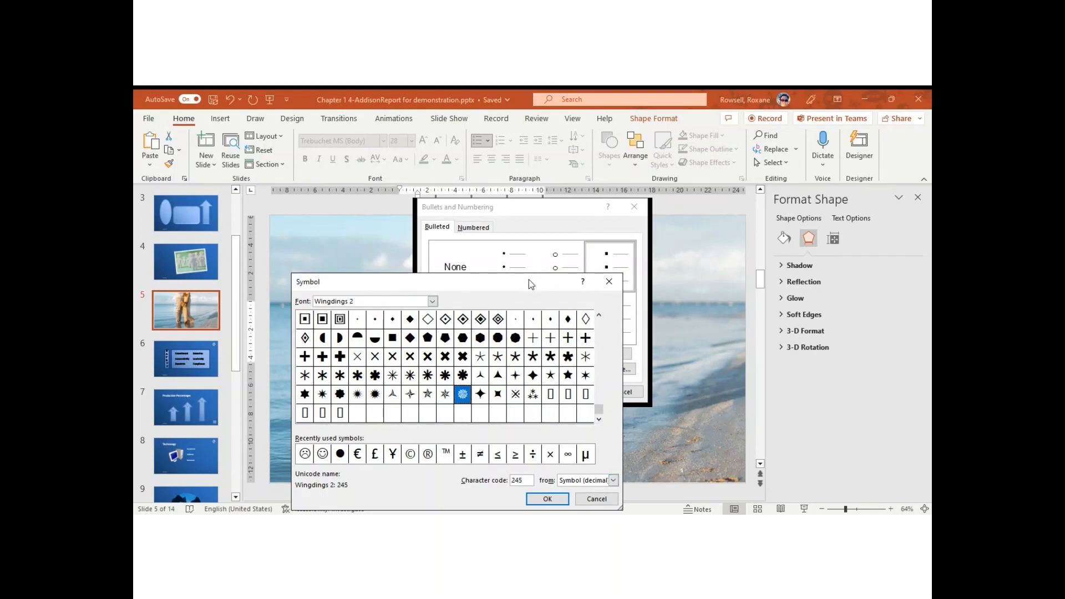
left_click_drag(528, 274, 547, 220)
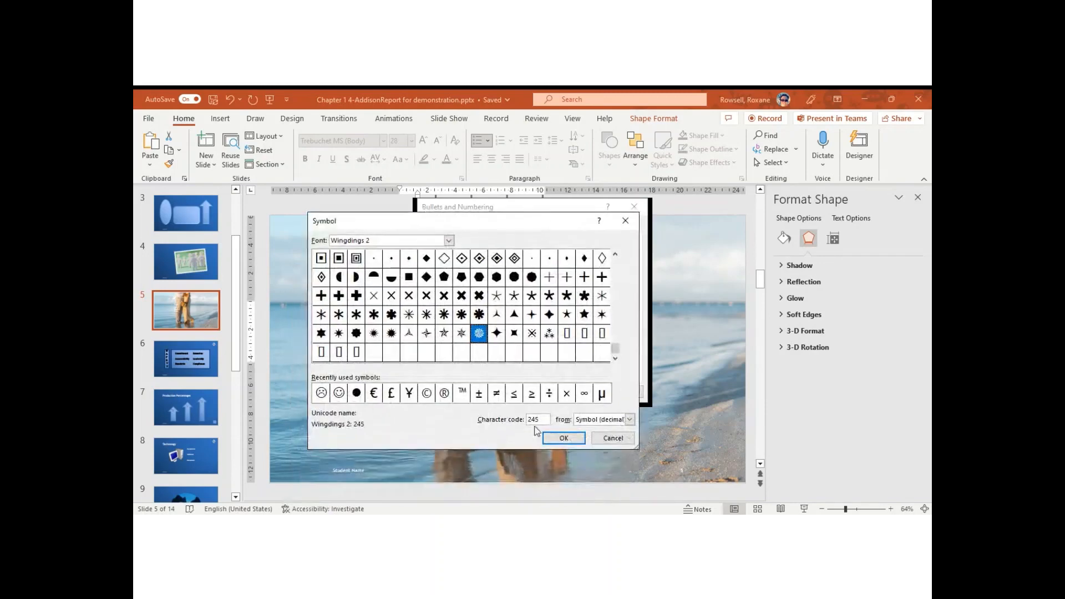
left_click(571, 437)
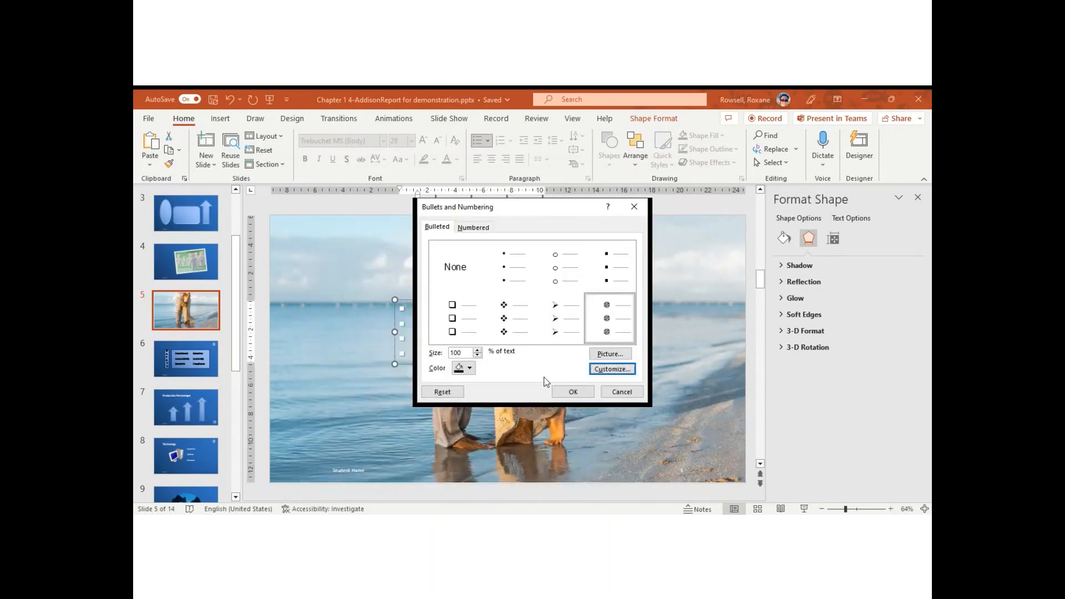
left_click(582, 395)
left_click(457, 407)
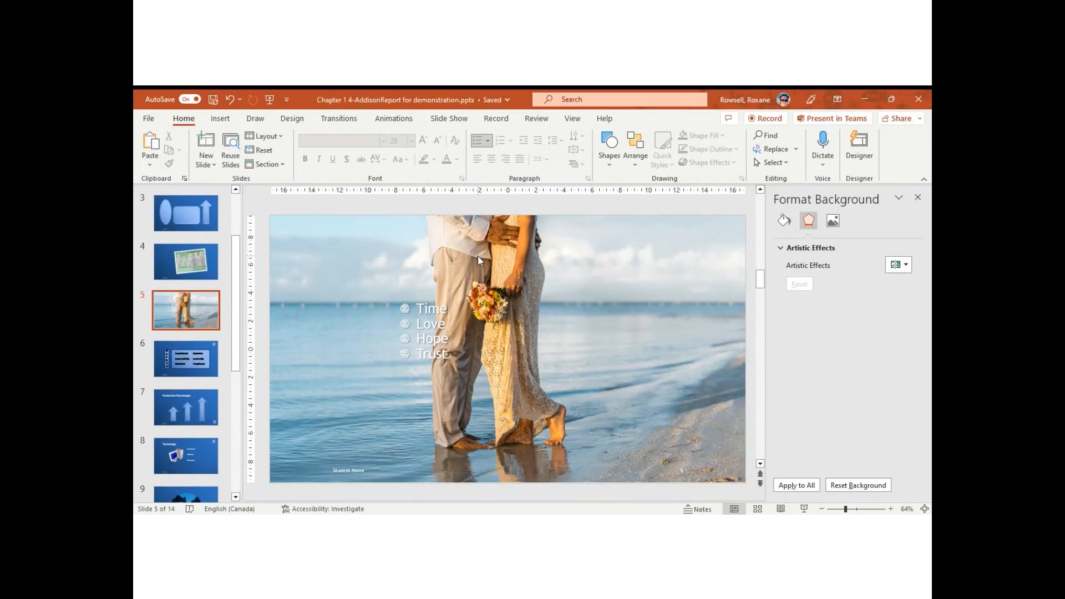
Insert a screenshot of the browser window with the signature image search on slide 5 and shrink it to about 14.38 by 26.71 cm
left_click(223, 126)
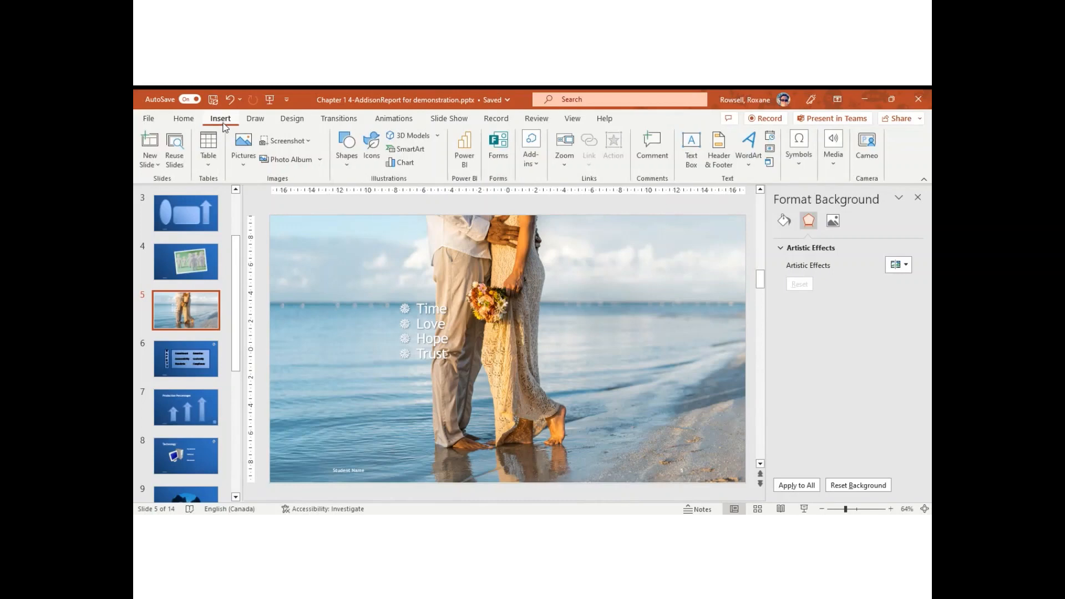
left_click(310, 143)
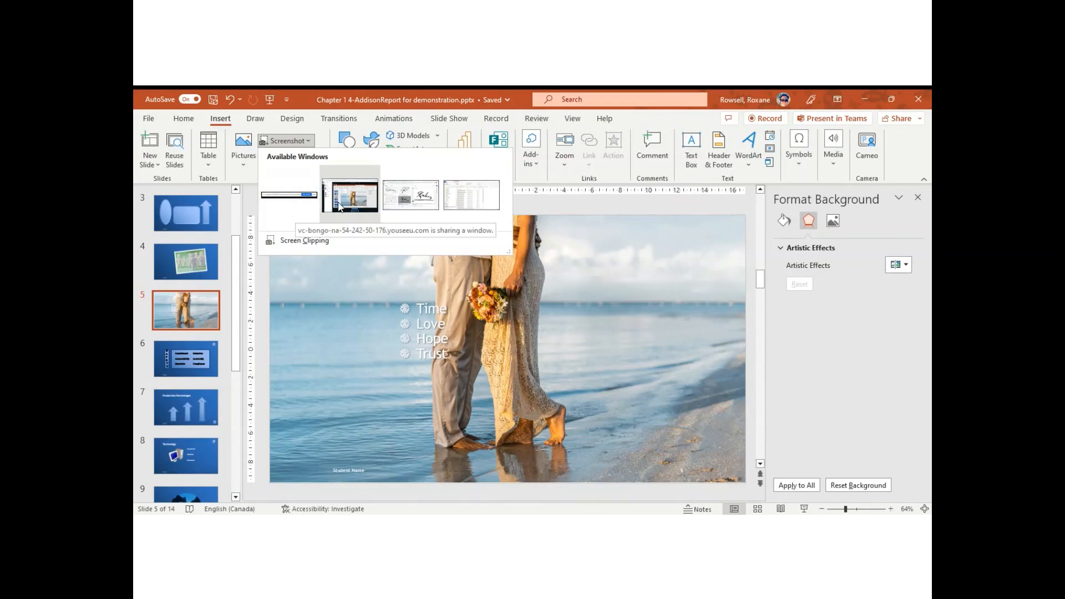
left_click(420, 202)
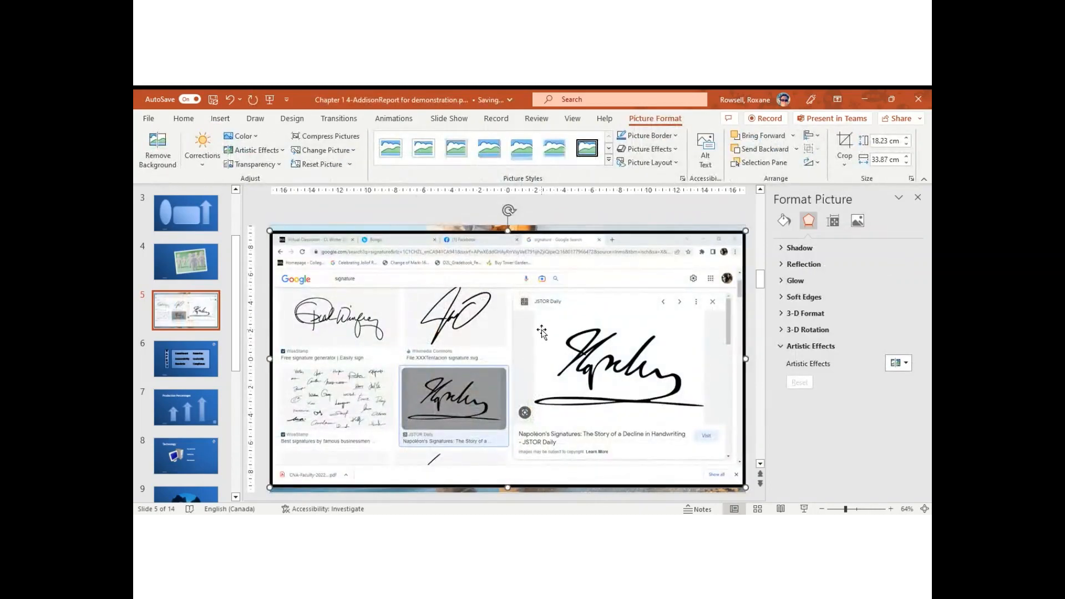
mouse_move(270, 231)
left_mouse_down()
mouse_move(290, 278)
mouse_move(273, 220)
left_mouse_up()
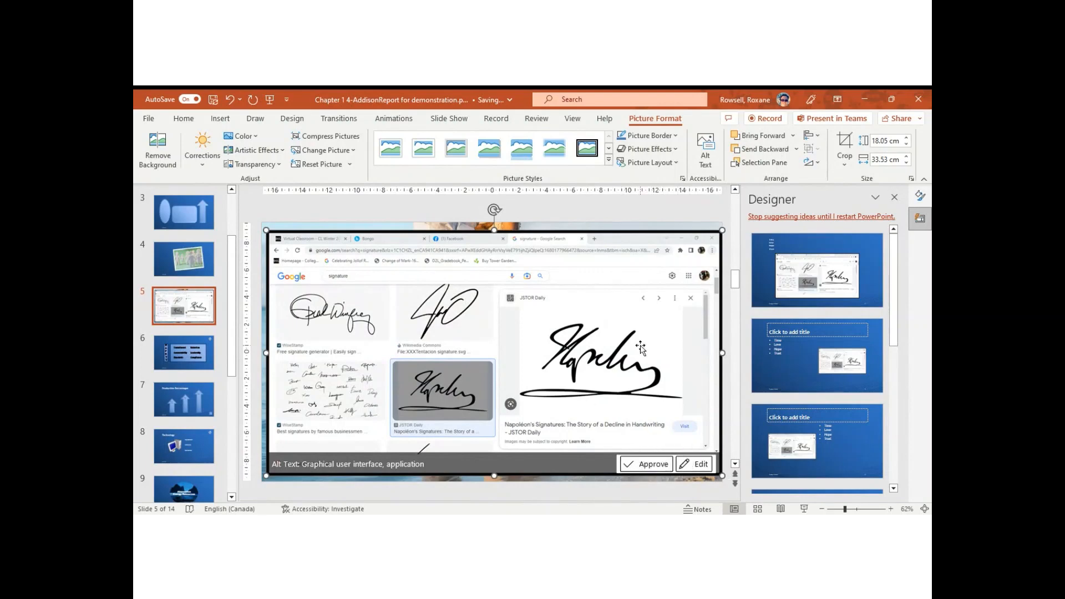
left_click_drag(266, 229, 358, 278)
Crop the screenshot to the first signature in the search results, about 2.63 cm high and 5.3 cm wide
left_click(845, 142)
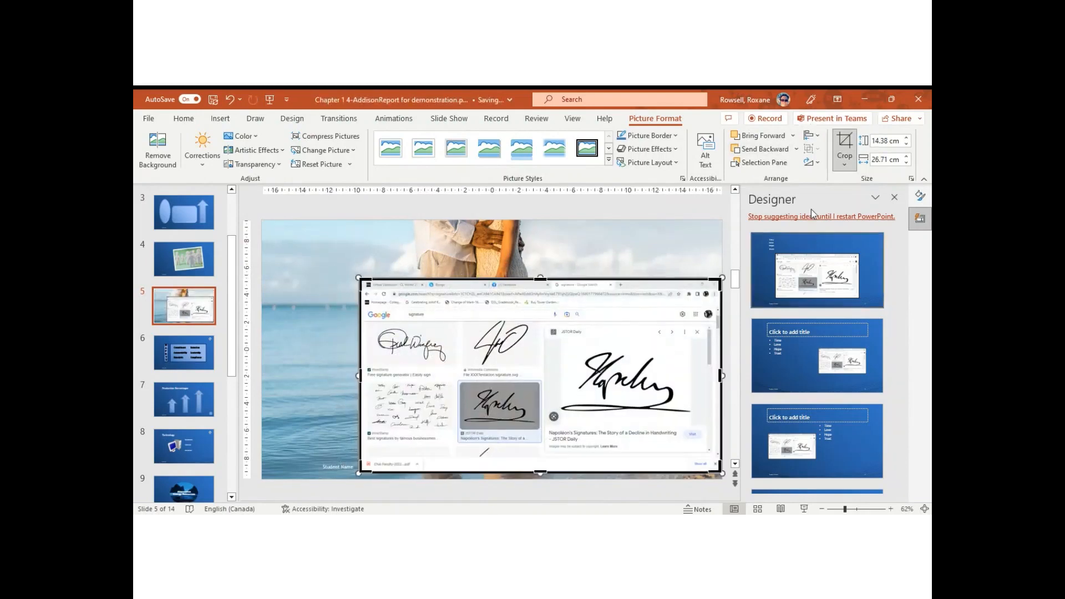
left_click_drag(719, 472, 454, 364)
left_click_drag(358, 275, 367, 282)
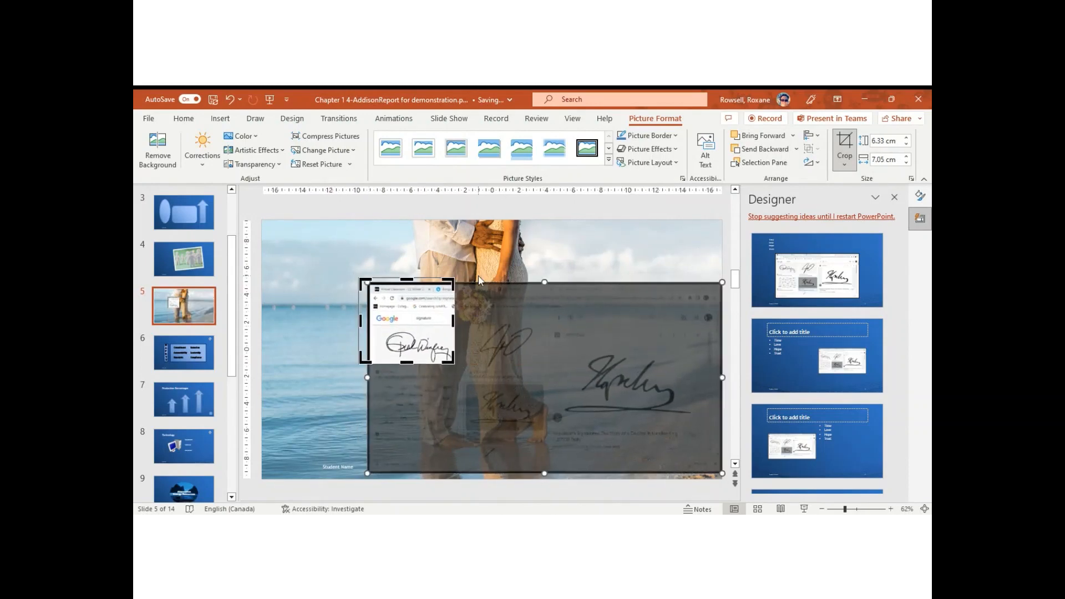
left_click_drag(366, 283, 385, 330)
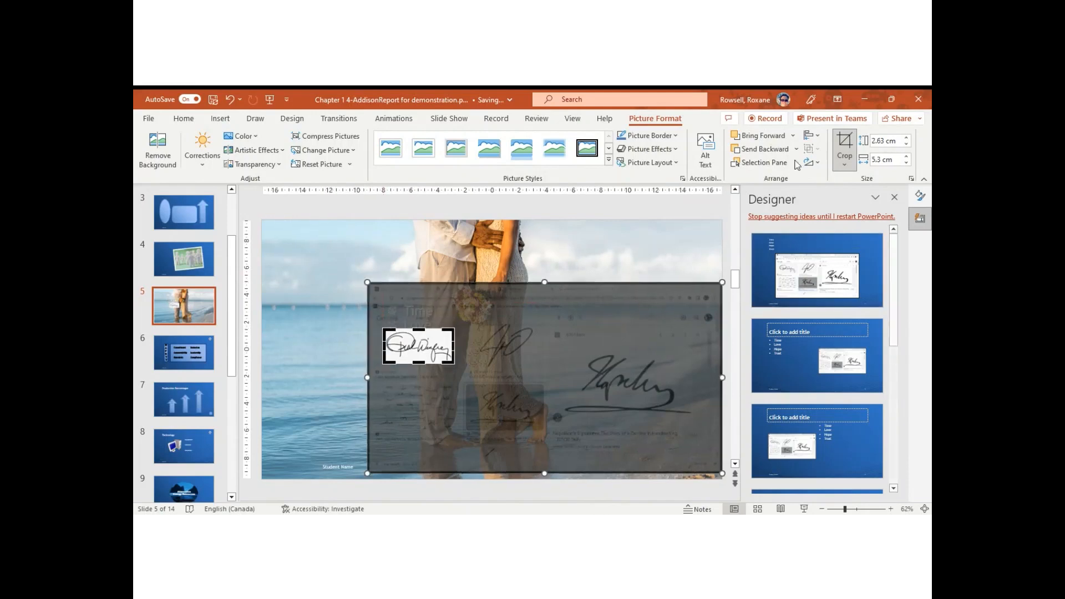
left_click(858, 149)
Try the cropped signature in the slide's lower-right corner and over the shoreline, and delete it
mouse_move(433, 362)
left_mouse_down()
mouse_move(664, 411)
mouse_move(664, 443)
mouse_move(701, 478)
left_mouse_up()
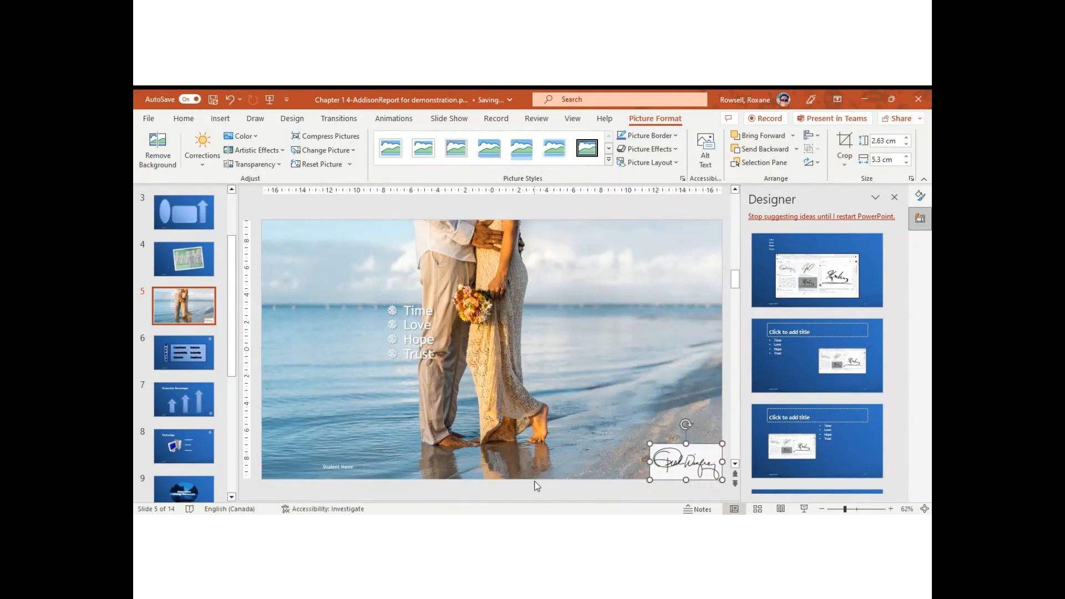
left_click_drag(686, 458, 643, 394)
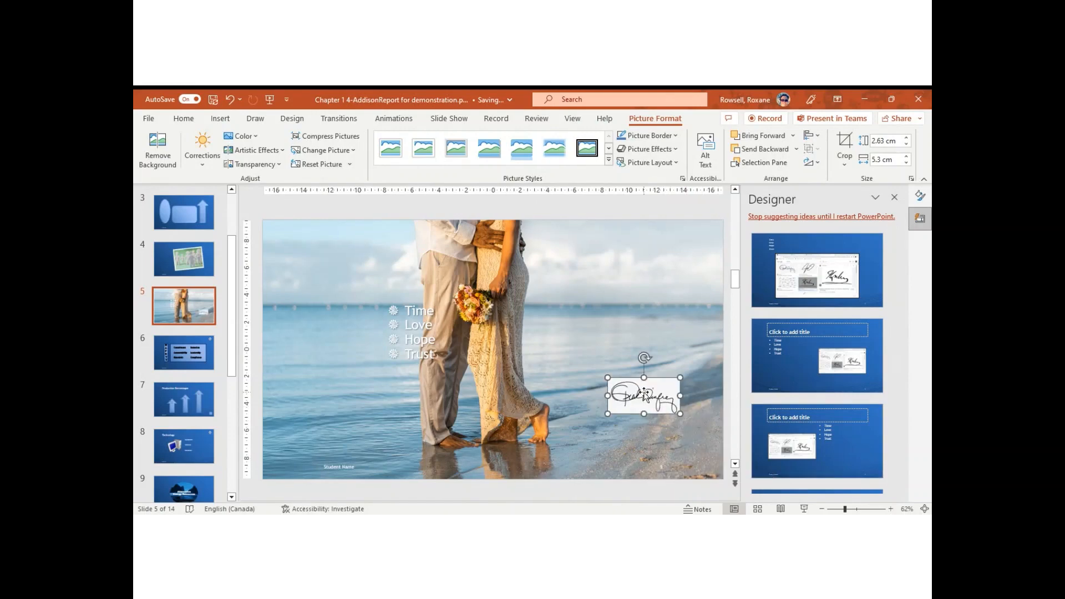
key("Delete")
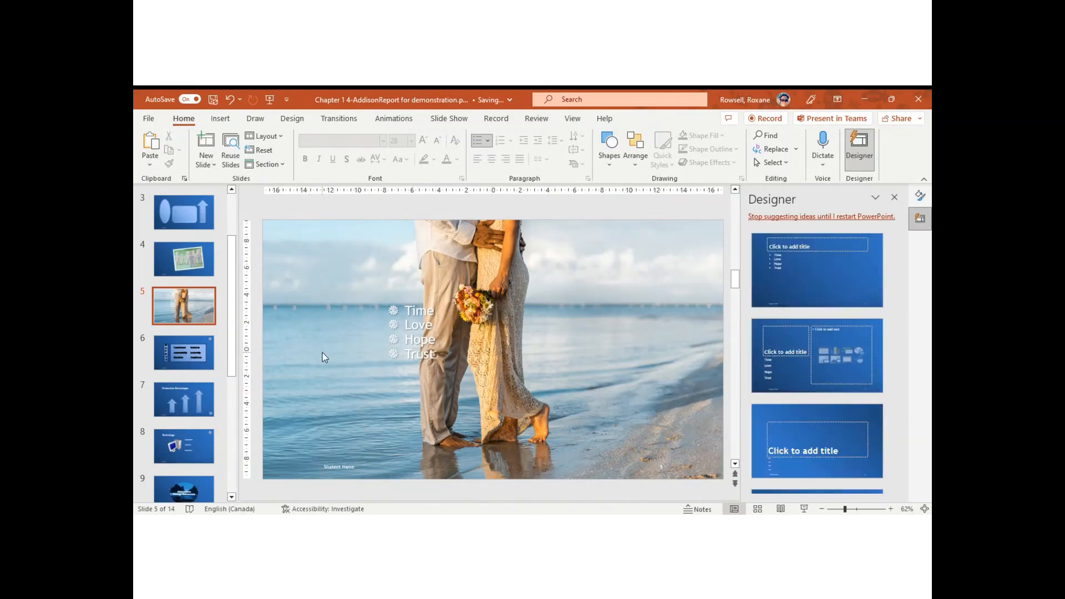
Insert WordArt in the solid green style from the gallery's second row and place it above the bulleted list
left_click(220, 118)
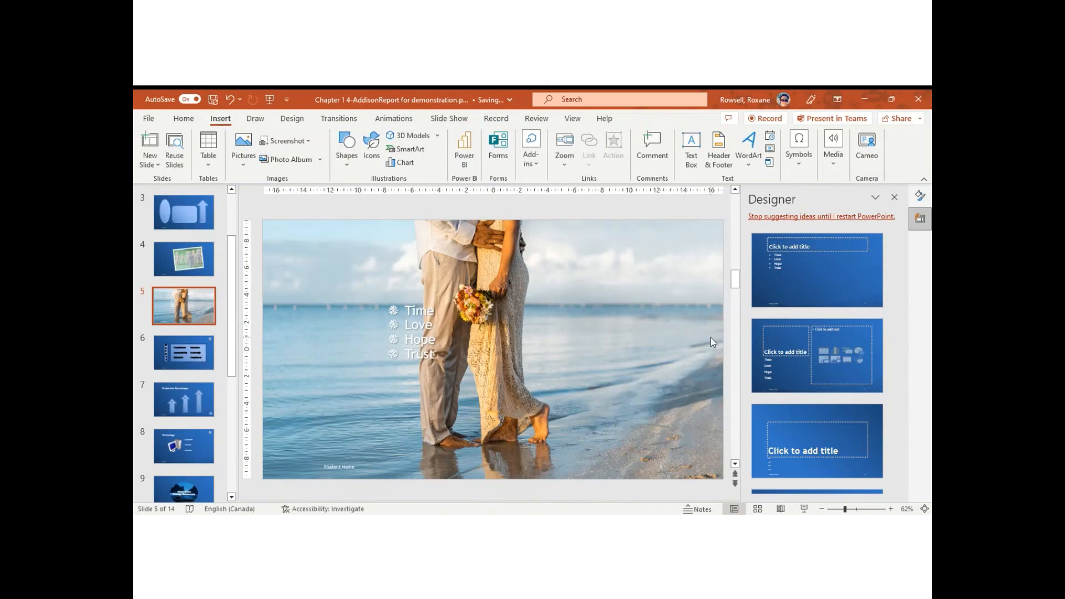
left_click(744, 149)
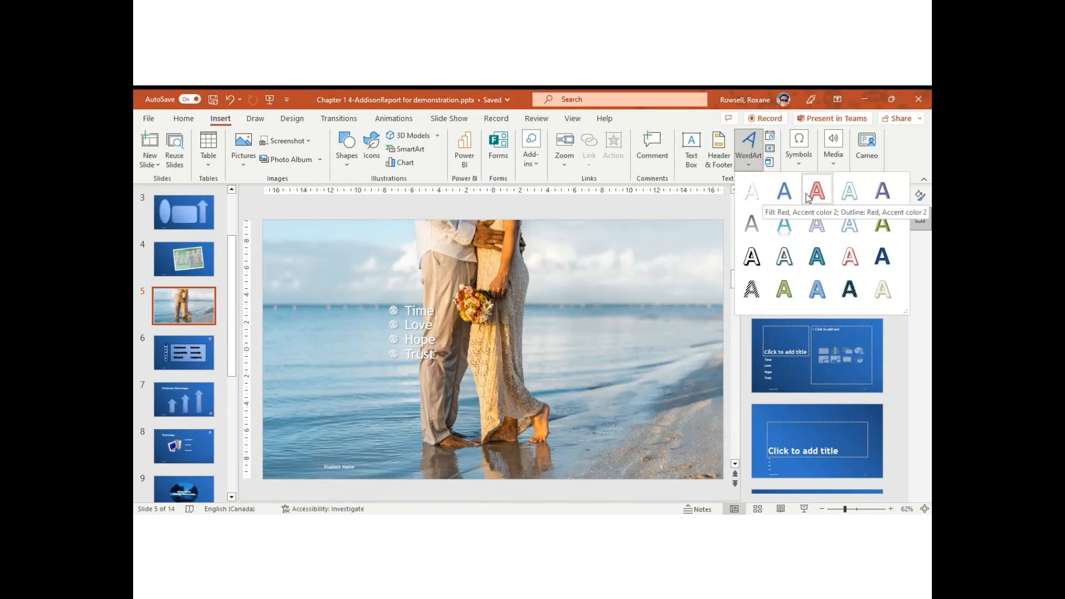
left_click(886, 232)
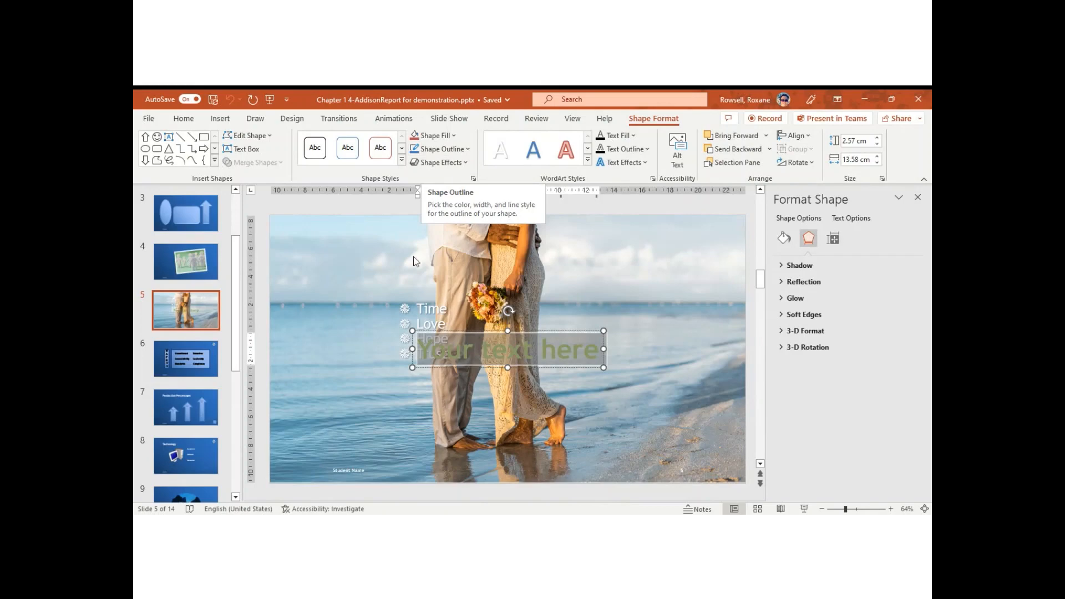
left_click(443, 347)
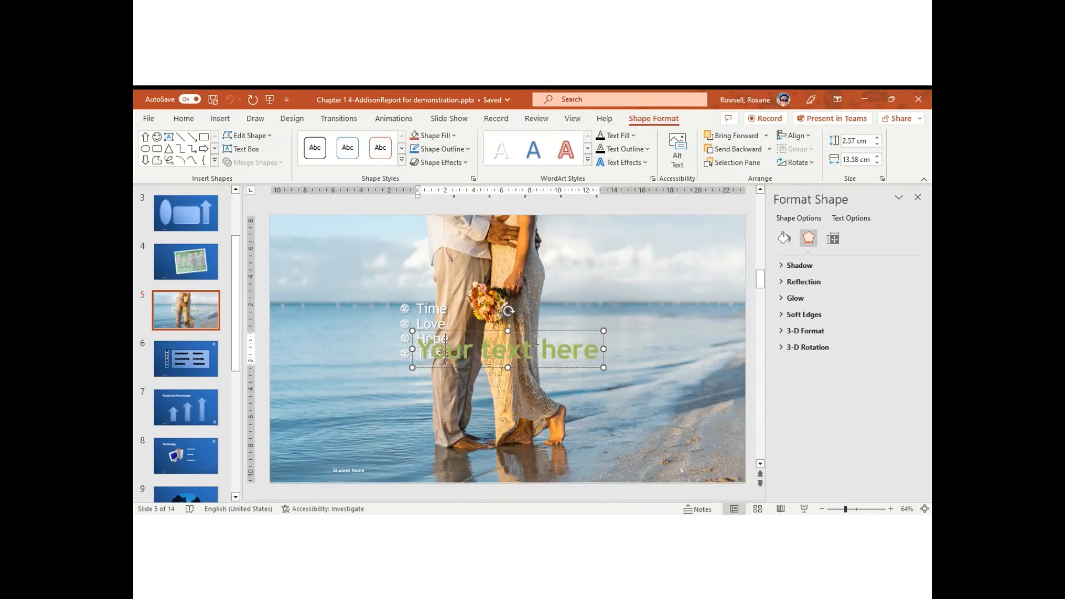
left_click_drag(535, 327, 498, 235)
Change the "Your text here" WordArt to the blue style with a reflection
left_click(409, 253)
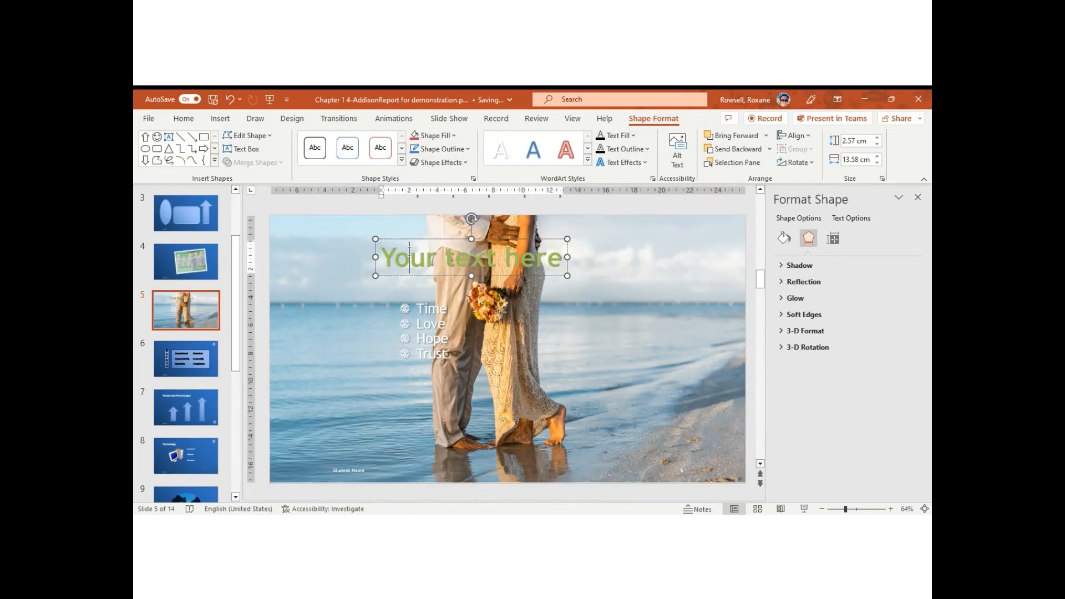
left_click(407, 240)
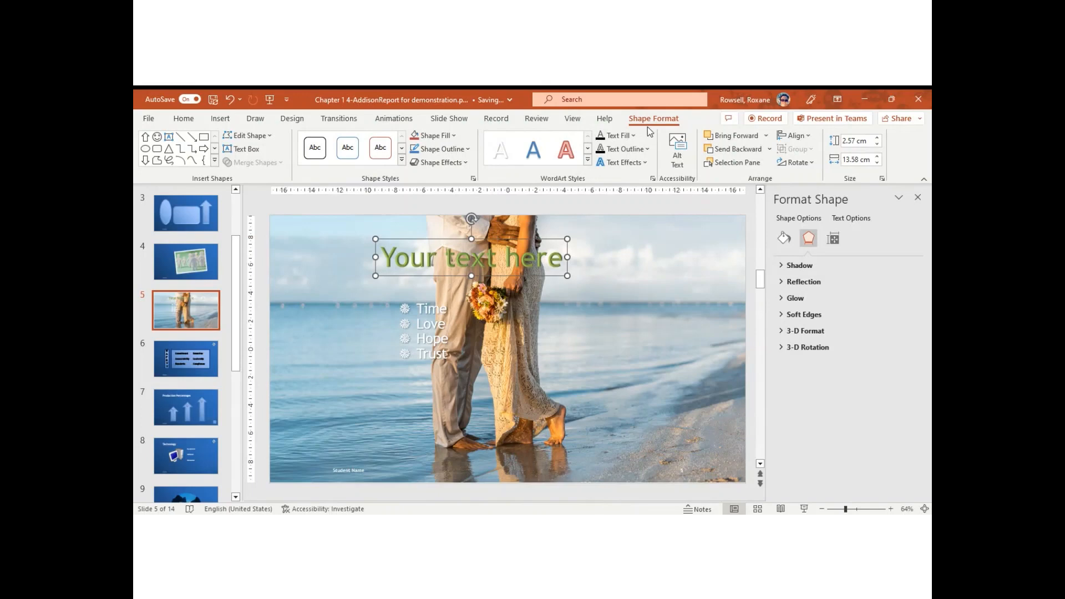
left_click(588, 161)
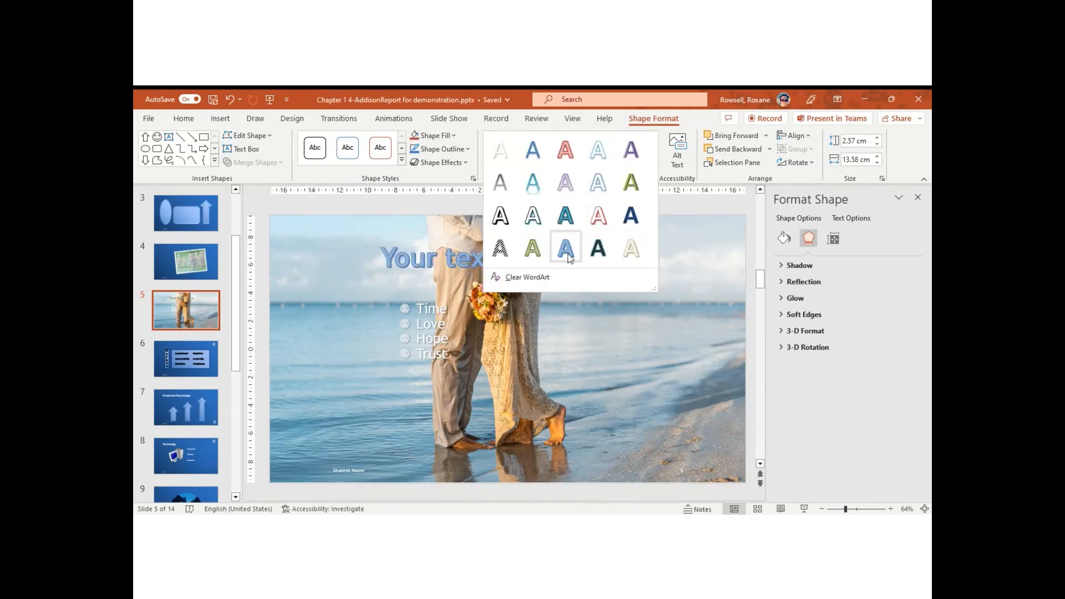
left_click(535, 191)
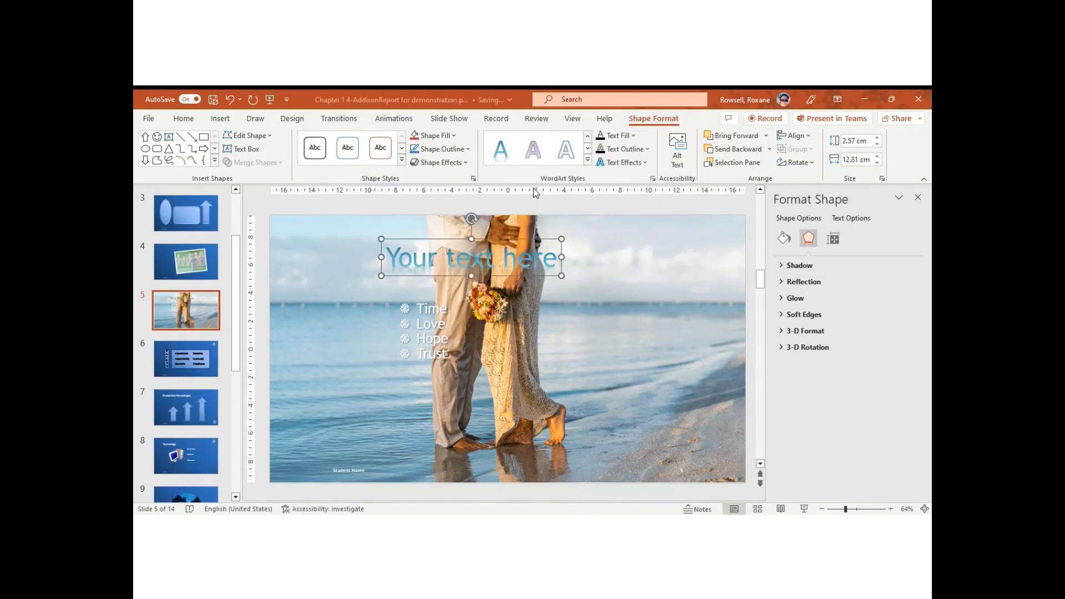
left_click(637, 135)
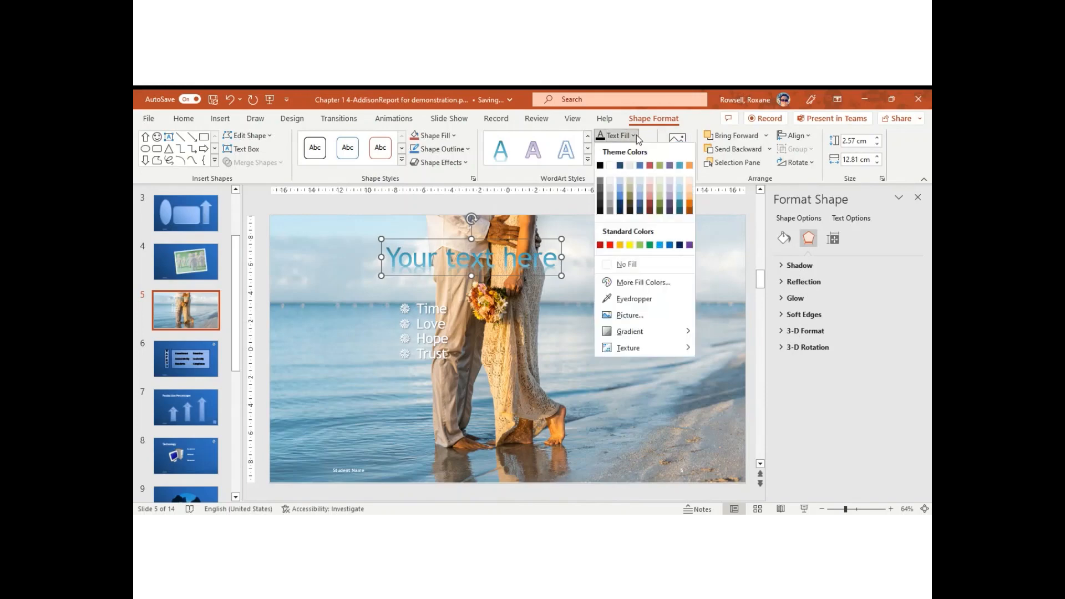
left_click(637, 135)
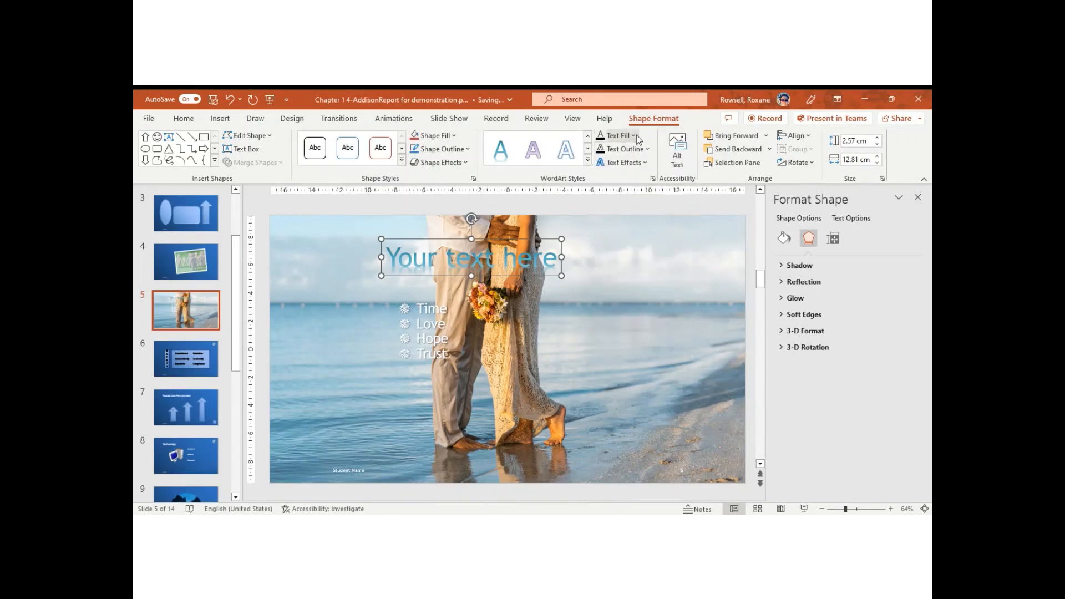
left_click(647, 151)
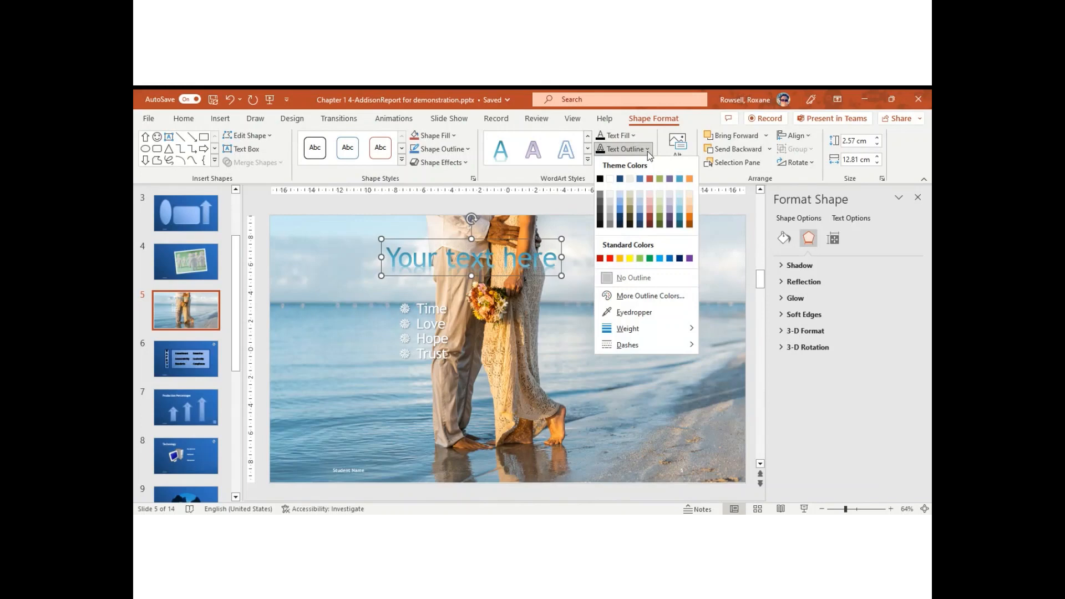
left_click(647, 152)
Apply a wavy Warp transform text effect, second in the gallery's fifth Warp row, to the "Your text here" WordArt
left_click(648, 164)
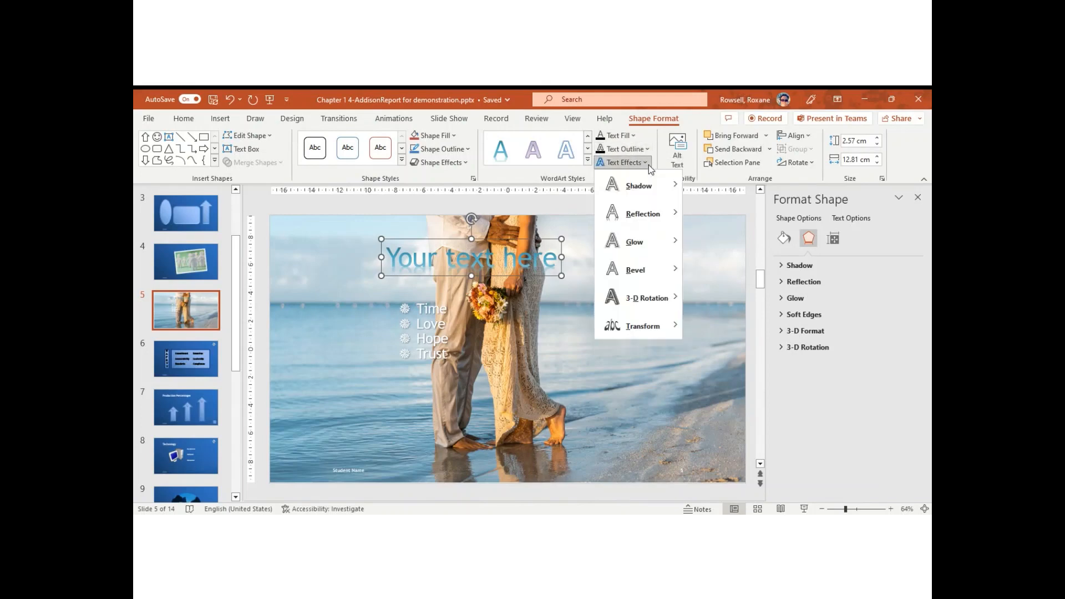
mouse_move(657, 181)
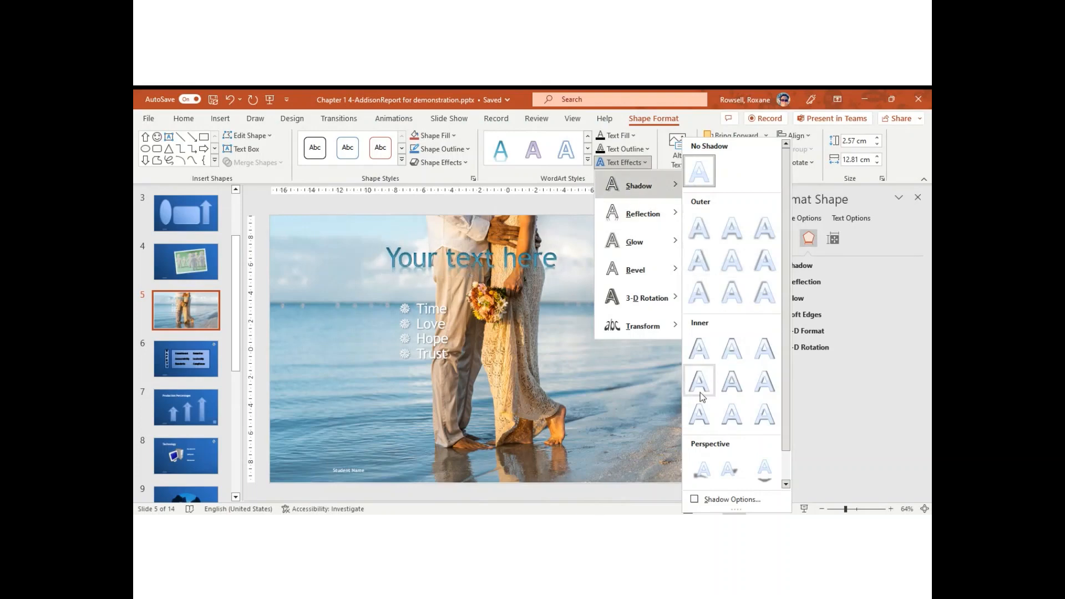
mouse_move(660, 215)
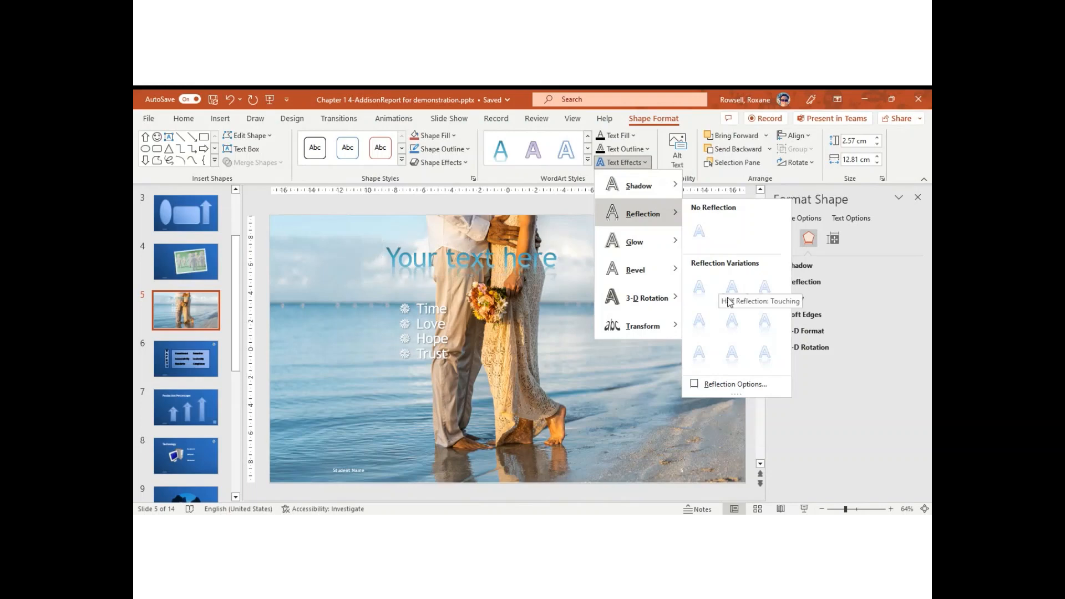
mouse_move(644, 246)
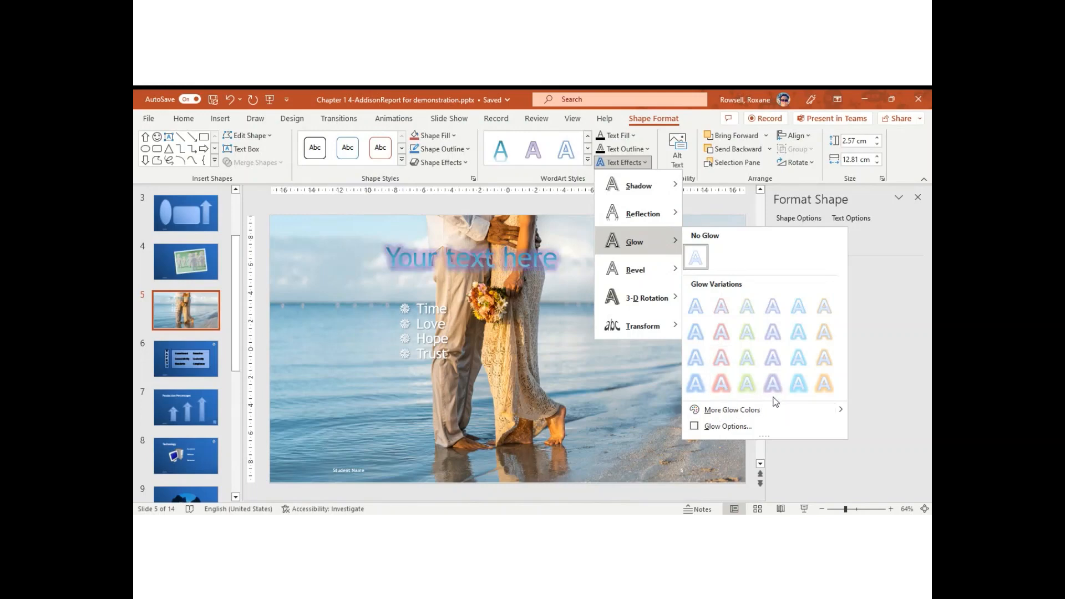
mouse_move(669, 280)
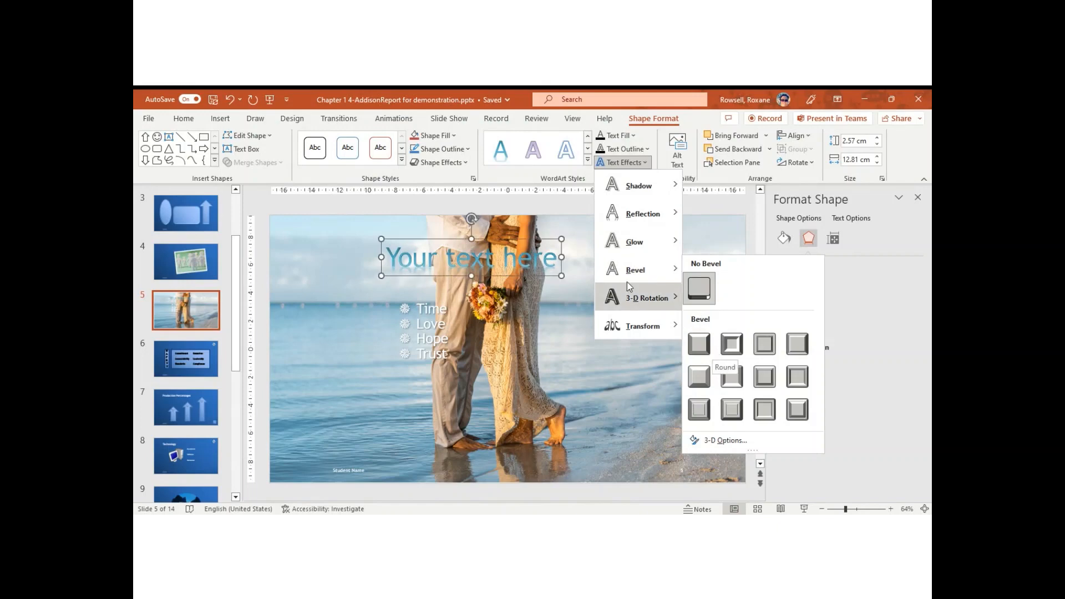
mouse_move(629, 291)
mouse_move(642, 332)
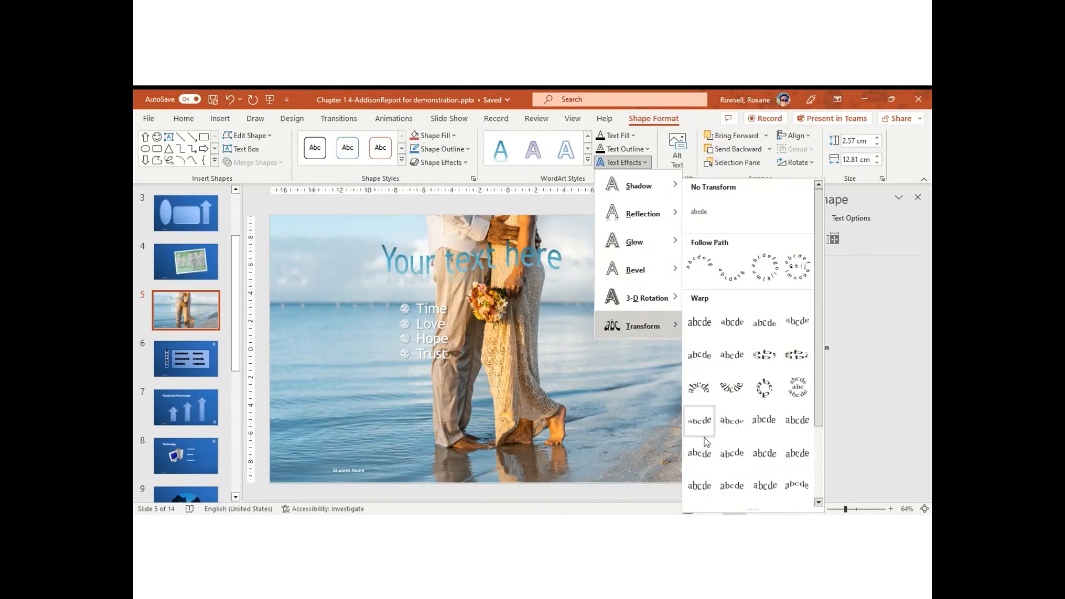
left_click(733, 454)
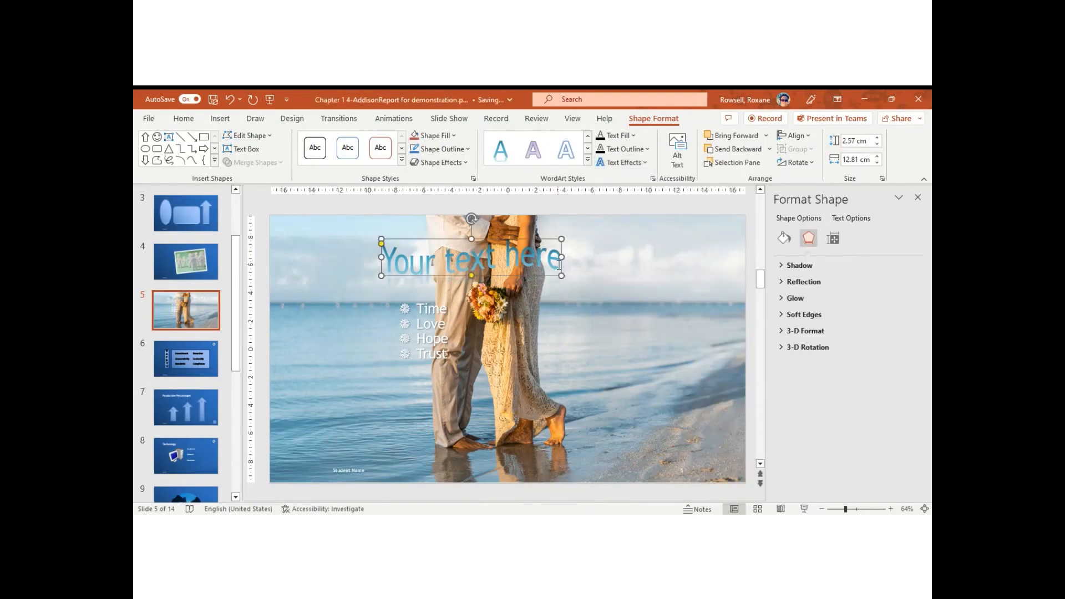